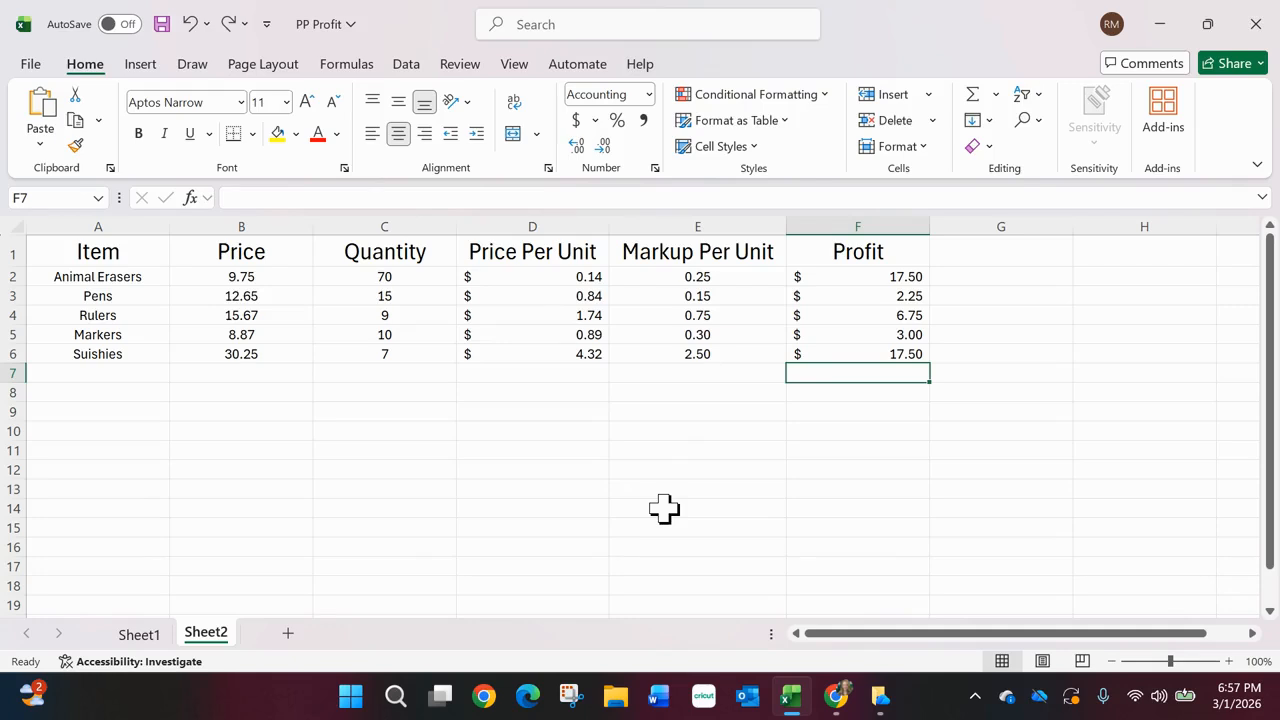
# - Start a formula in F7 that adds F2 and F3 individually, and strip it back to the equals sign
pyautogui.write('=')
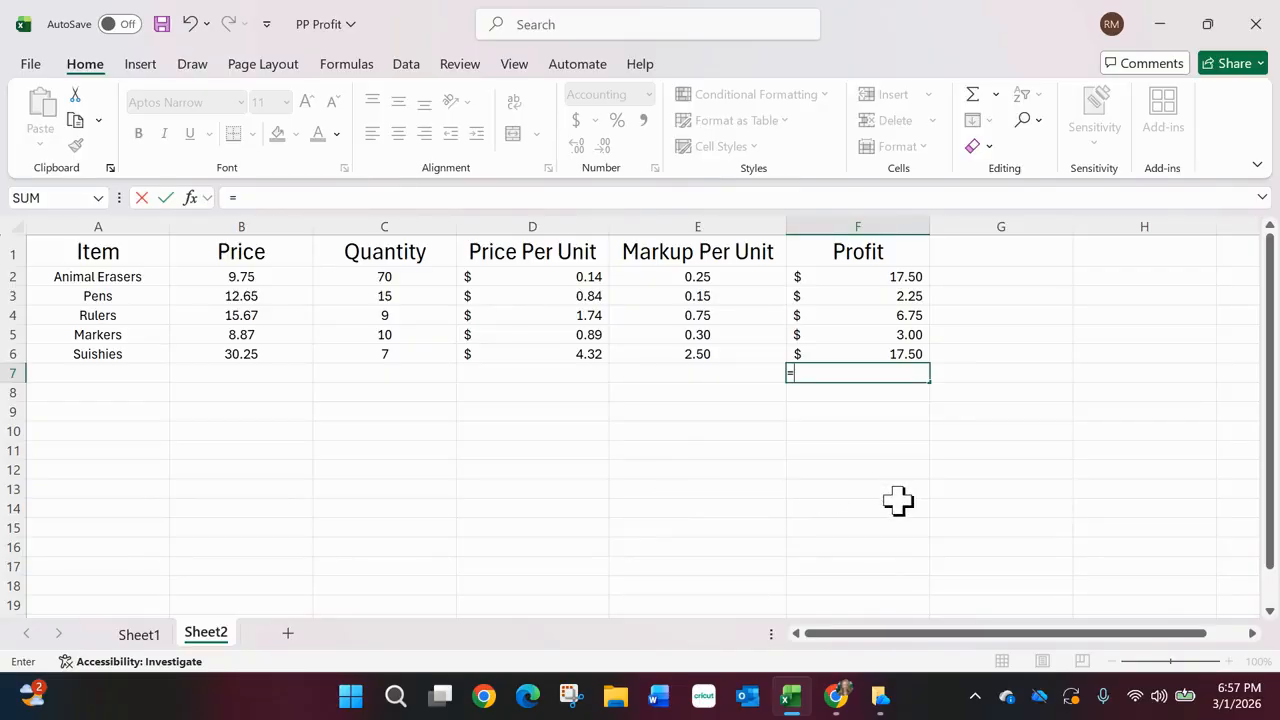
pyautogui.click(889, 273)
pyautogui.write('+')
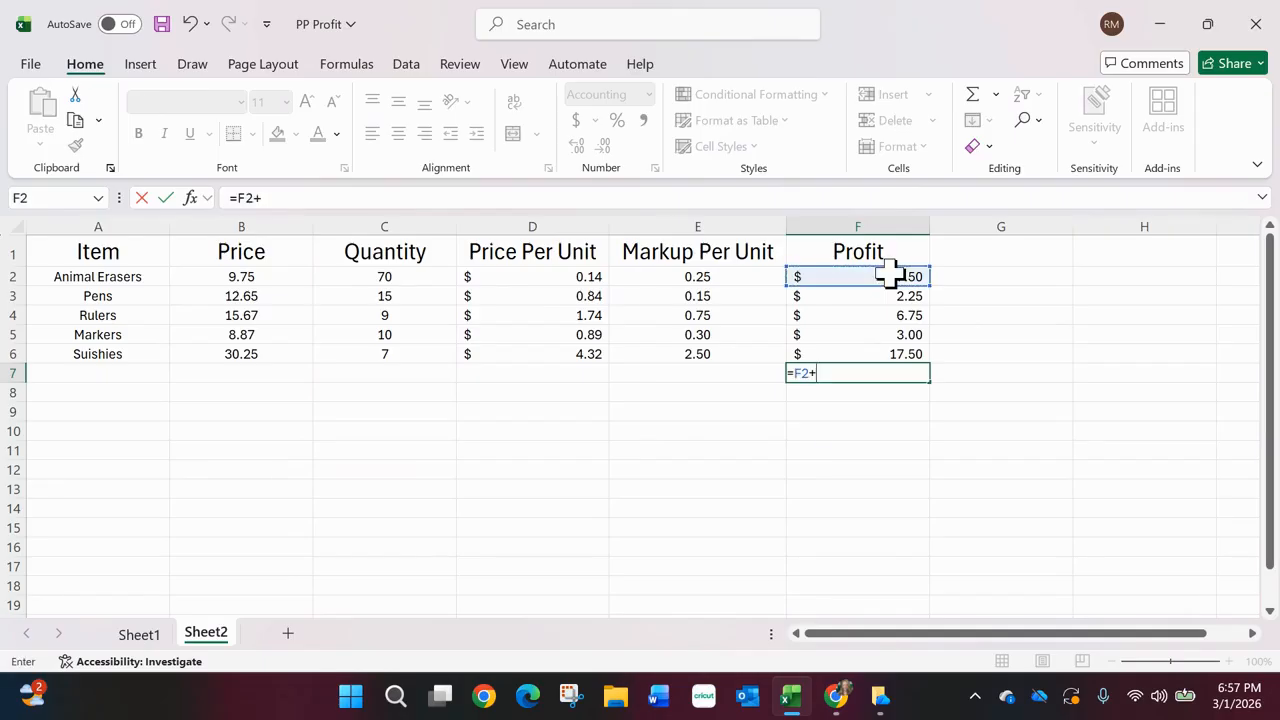
pyautogui.click(889, 294)
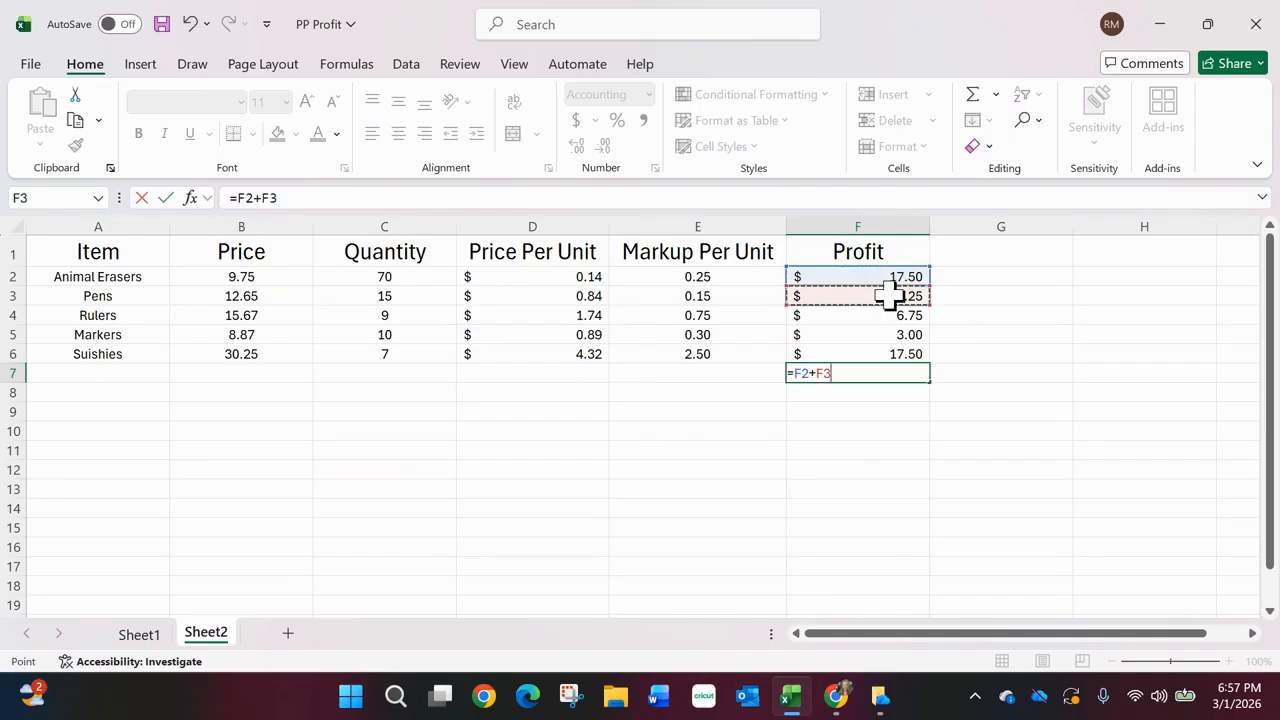
pyautogui.write('+')
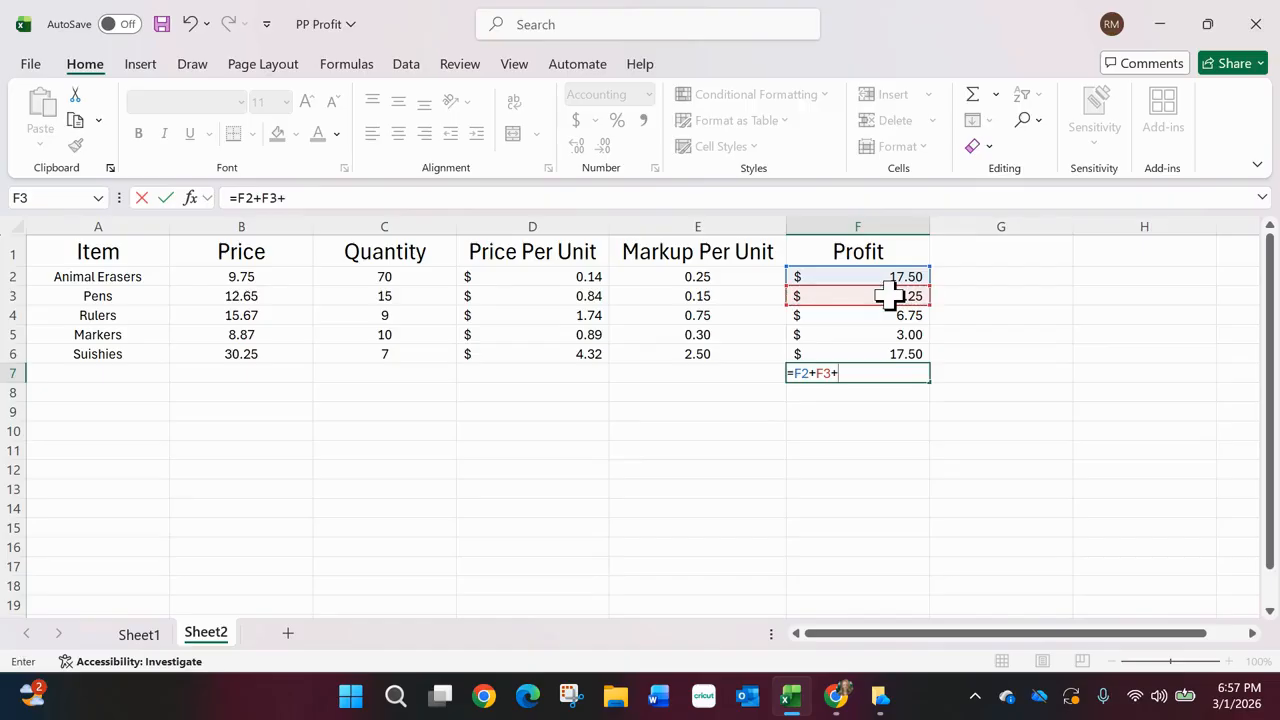
pyautogui.press('BackSpace')
pyautogui.press('BackSpace')
pyautogui.press('BackSpace')
pyautogui.press('BackSpace')
pyautogui.press('BackSpace')
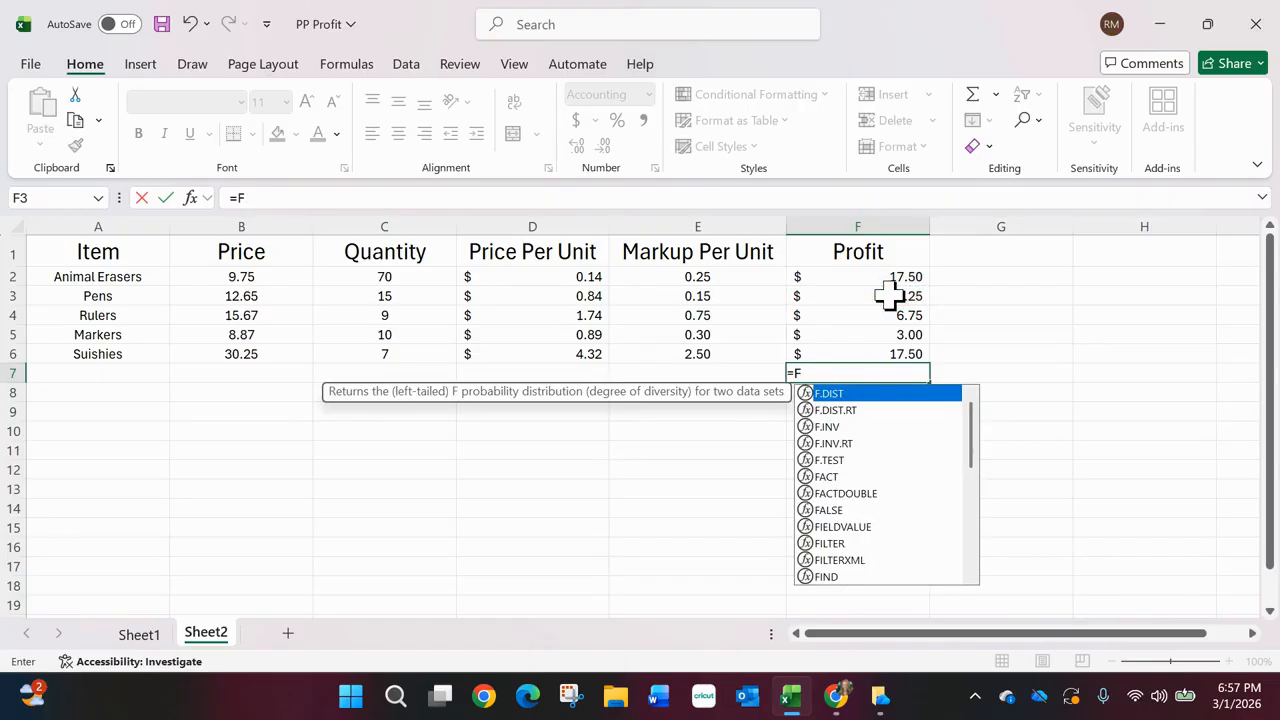
pyautogui.press('BackSpace')
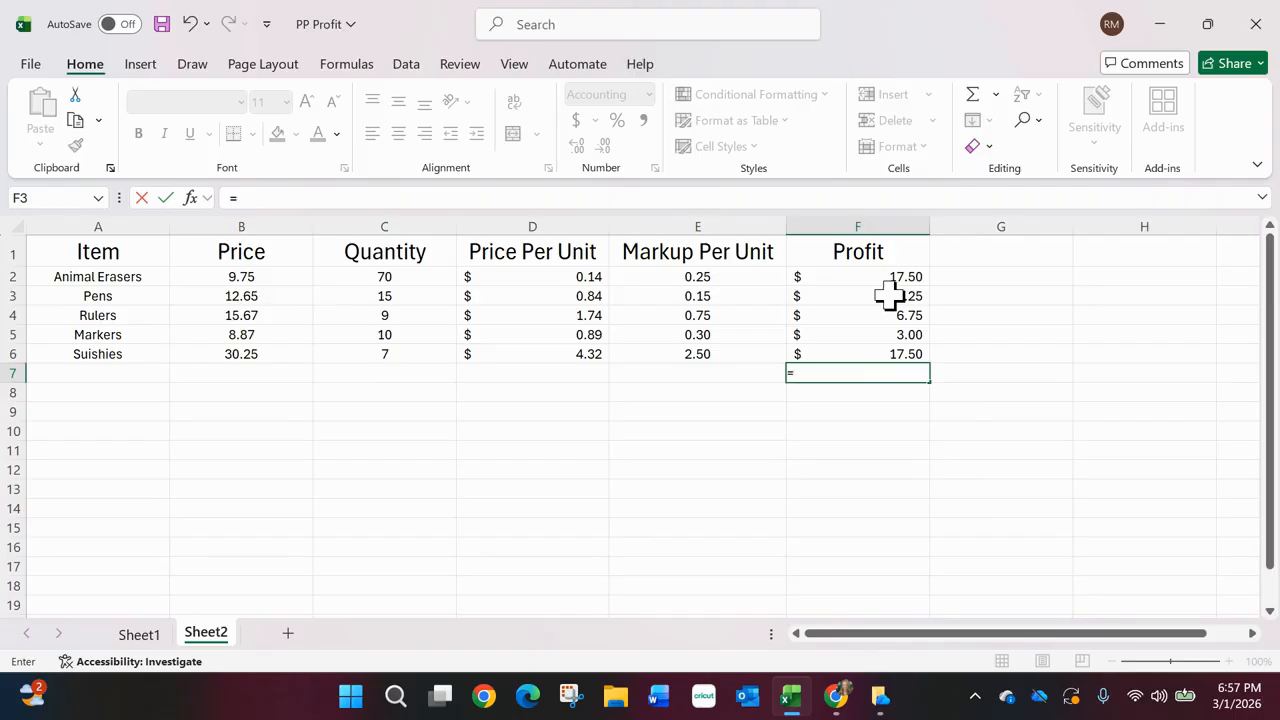
# - Complete the formula in F7 as =SUM(F2:F6) to total the profit of all items
pyautogui.write('S')
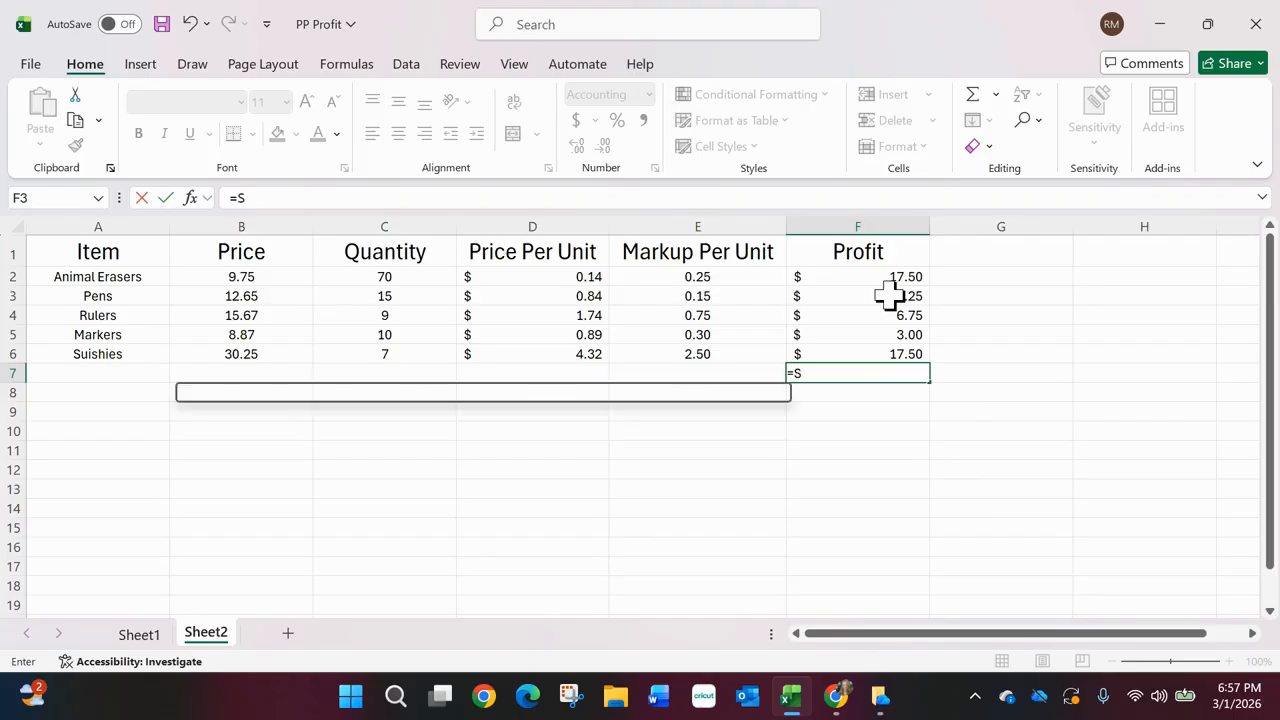
pyautogui.write('UM')
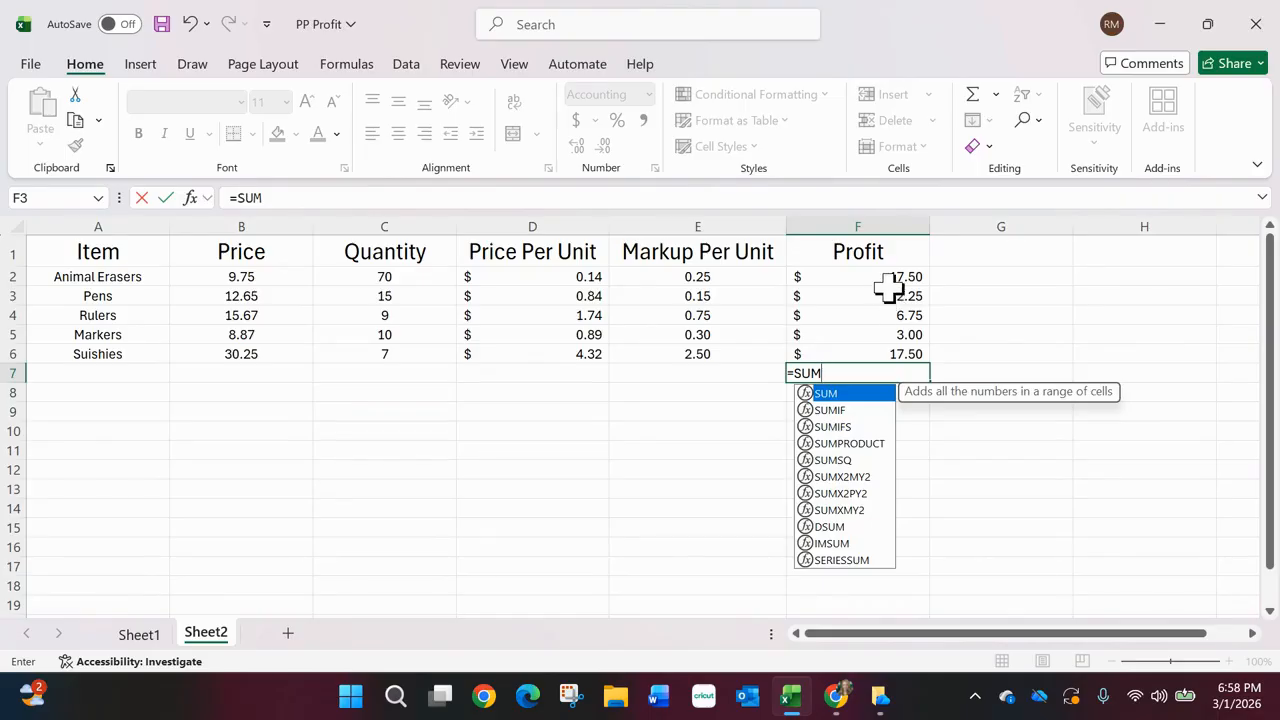
pyautogui.write('(')
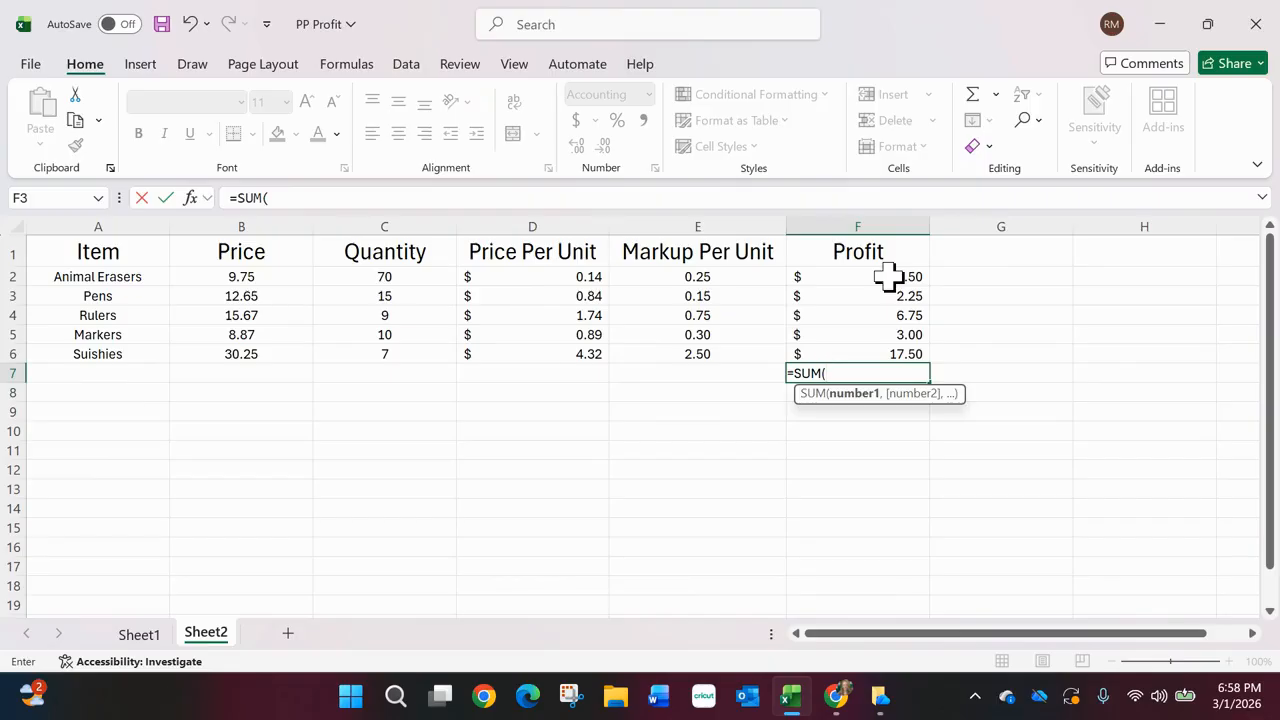
pyautogui.moveTo(888, 277); pyautogui.dragTo(888, 354)
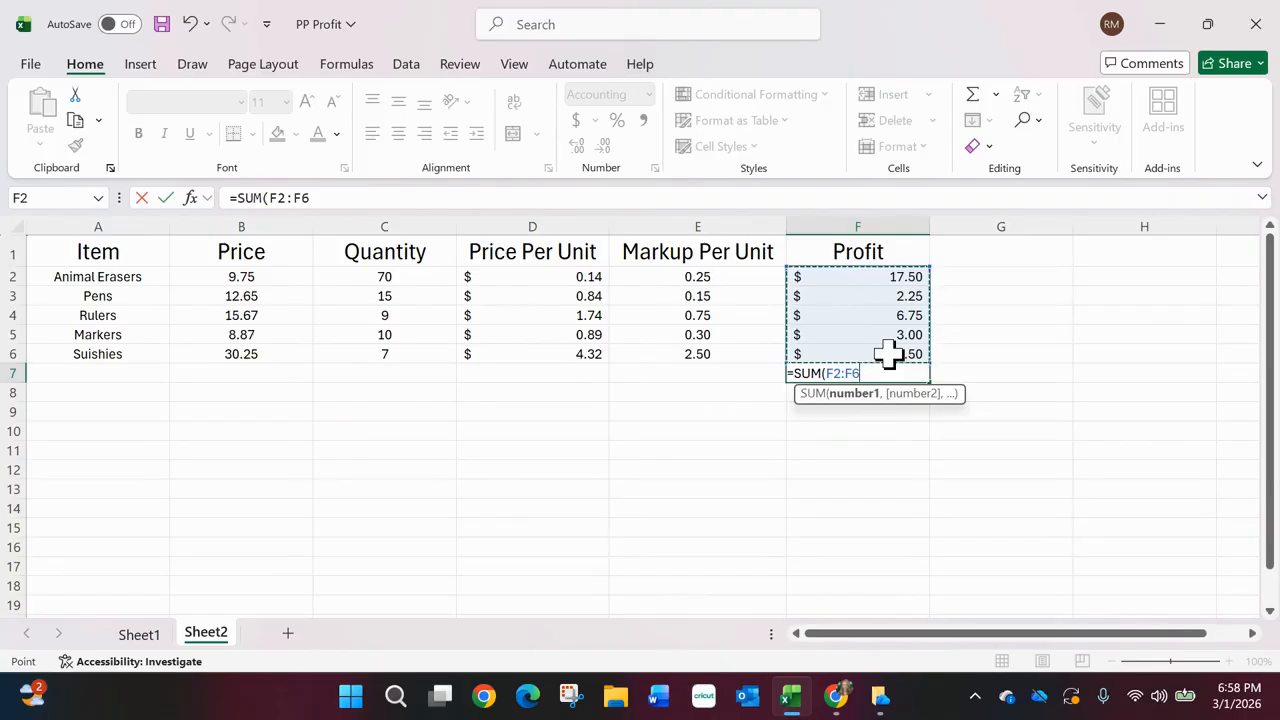
pyautogui.write(')')
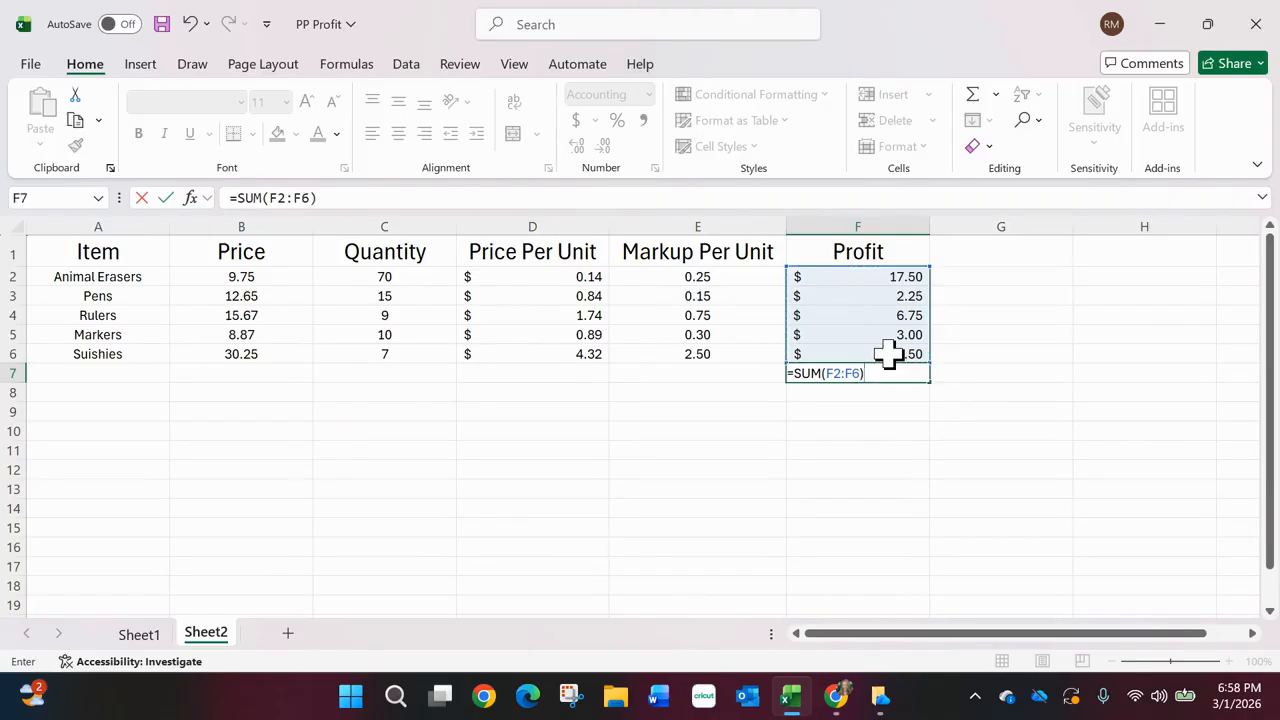
pyautogui.press('Return')
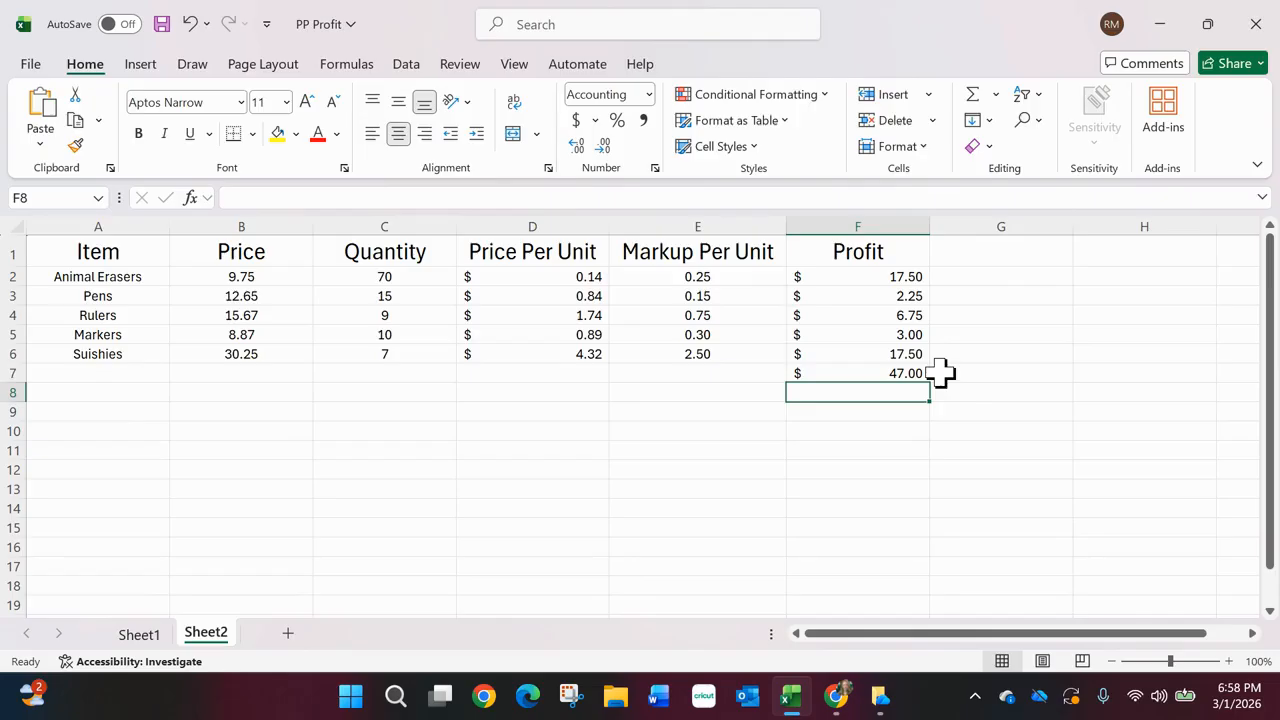
# - Inspect the total profit formula in F7 and the Markers profit formula in F5
pyautogui.press('ctrl')
pyautogui.press('ctrl')
pyautogui.press('ctrl')
pyautogui.press('ctrl')
pyautogui.press('ctrl')
pyautogui.press('ctrl')
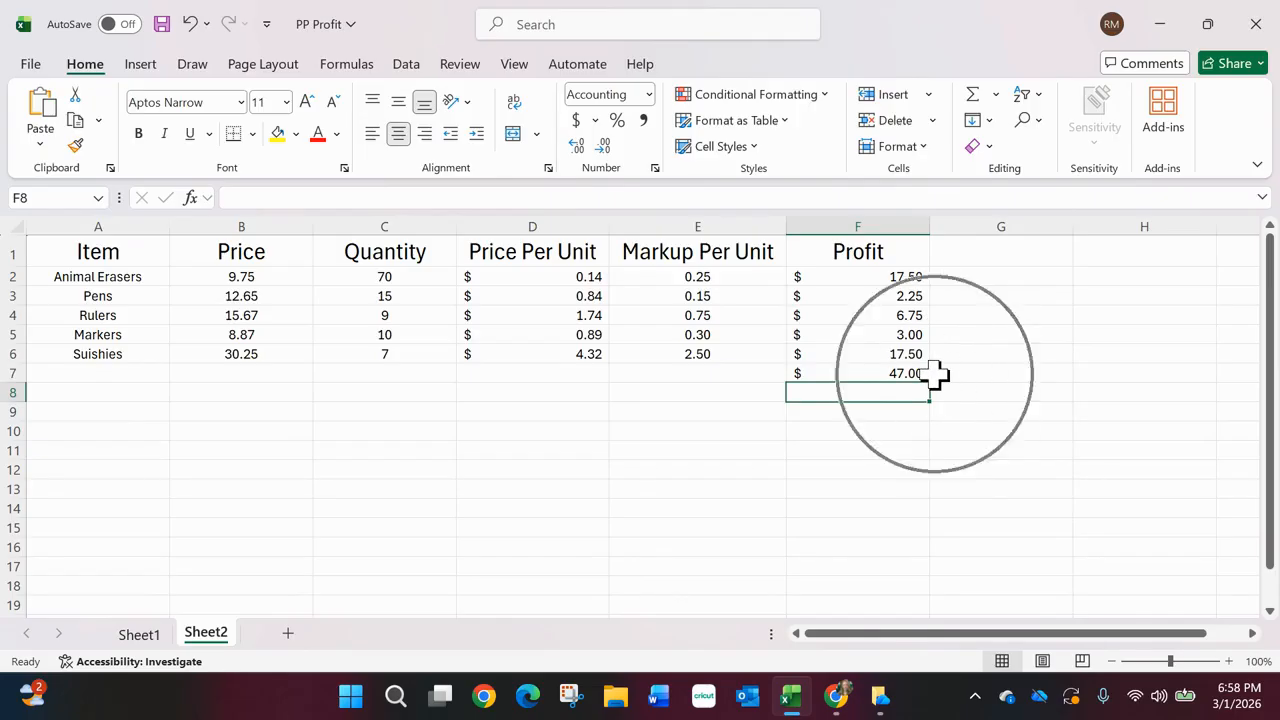
pyautogui.press('ctrl')
pyautogui.press('ctrl')
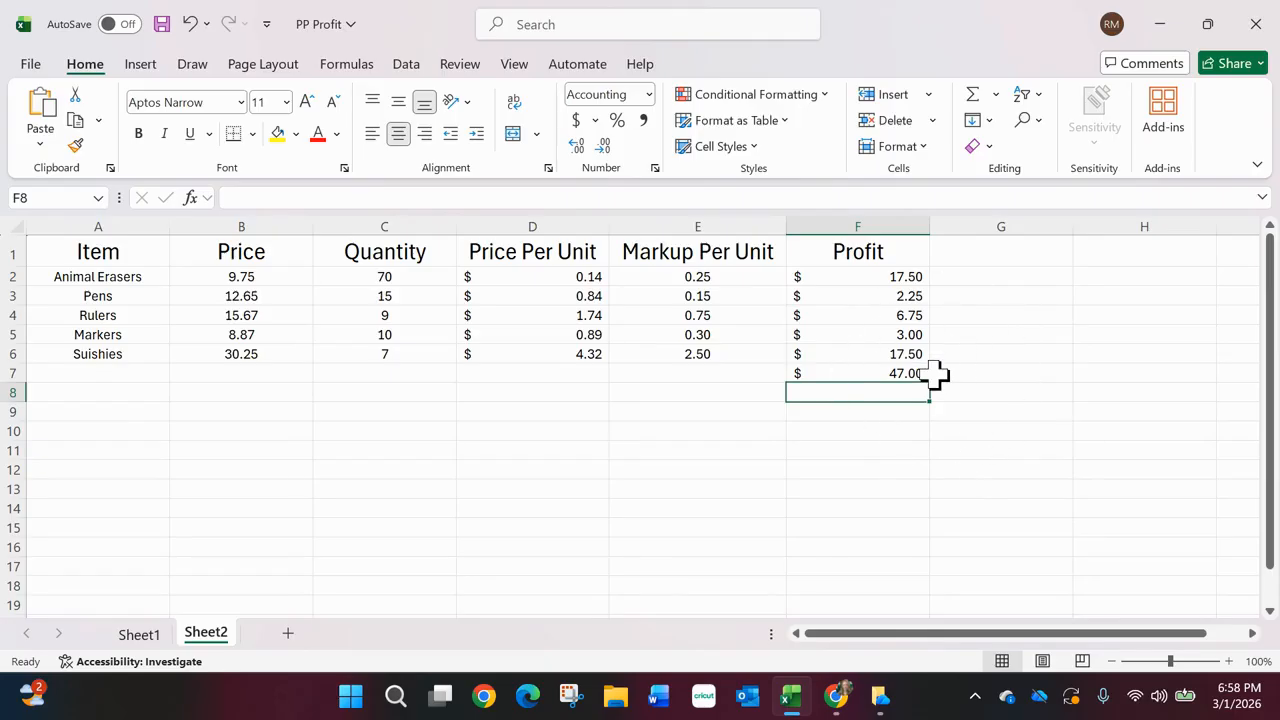
pyautogui.click(900, 373)
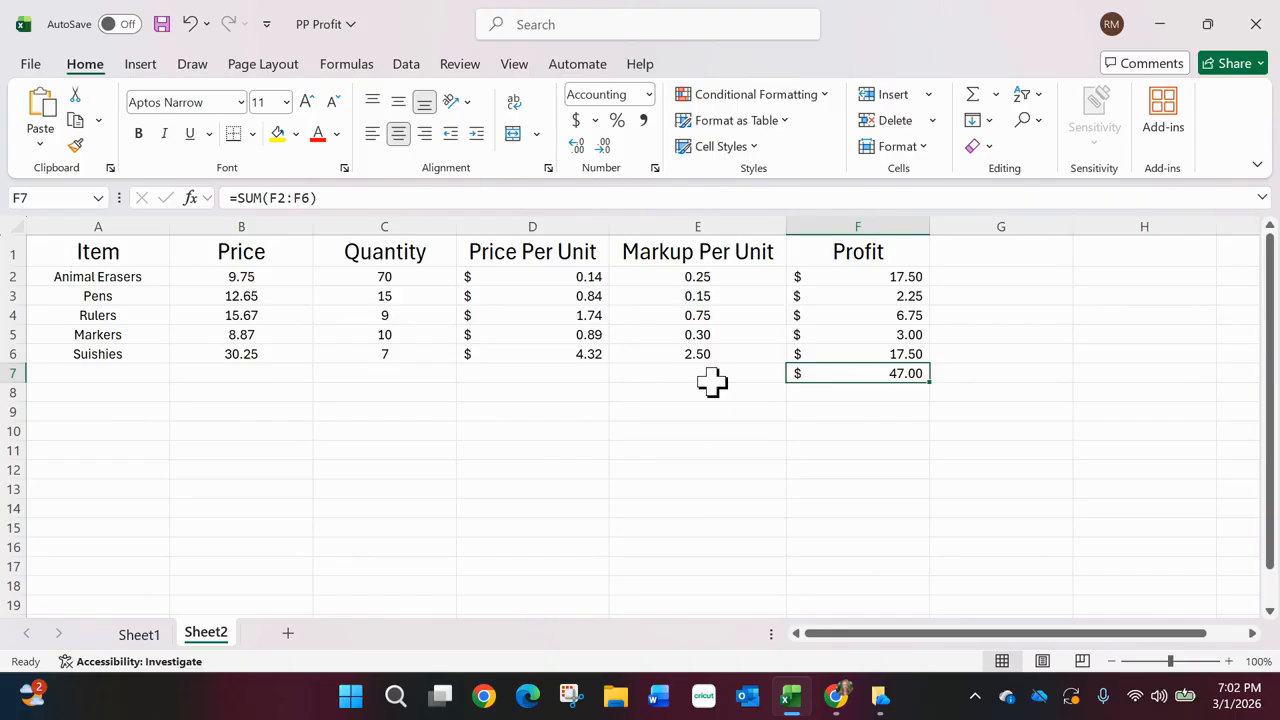
pyautogui.click(866, 334)
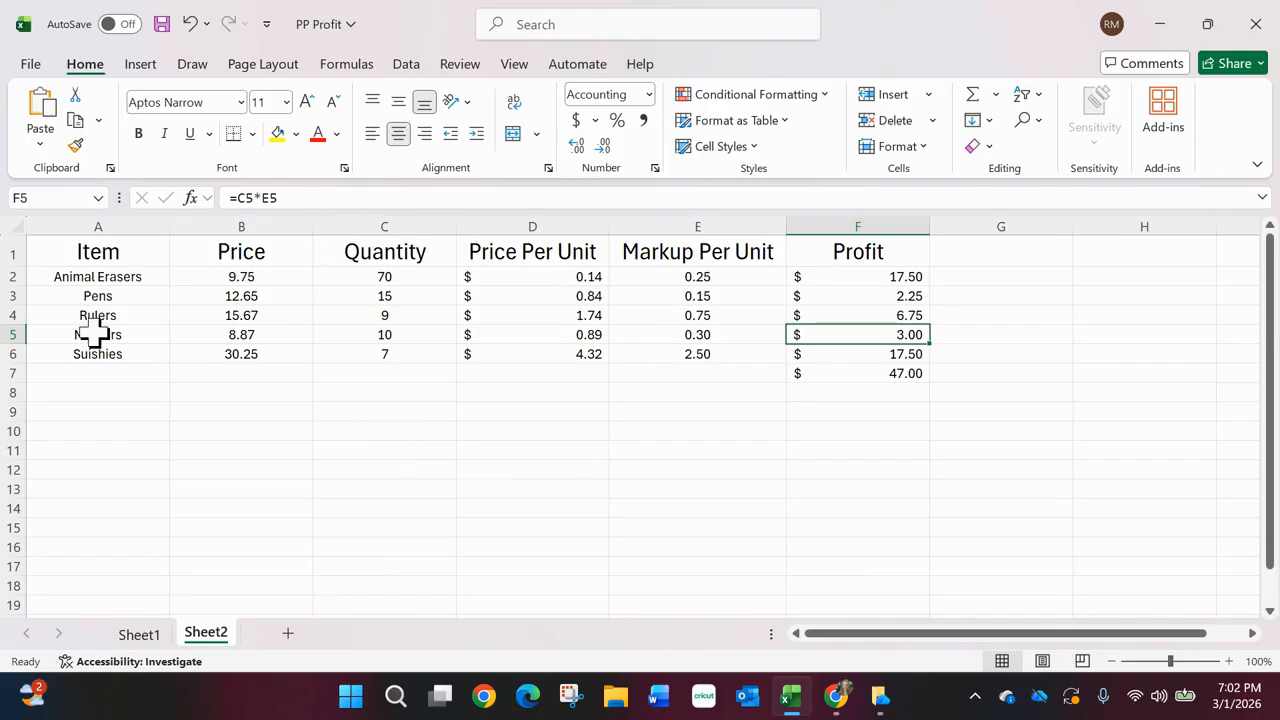
pyautogui.press('ctrl')
pyautogui.press('ctrl')
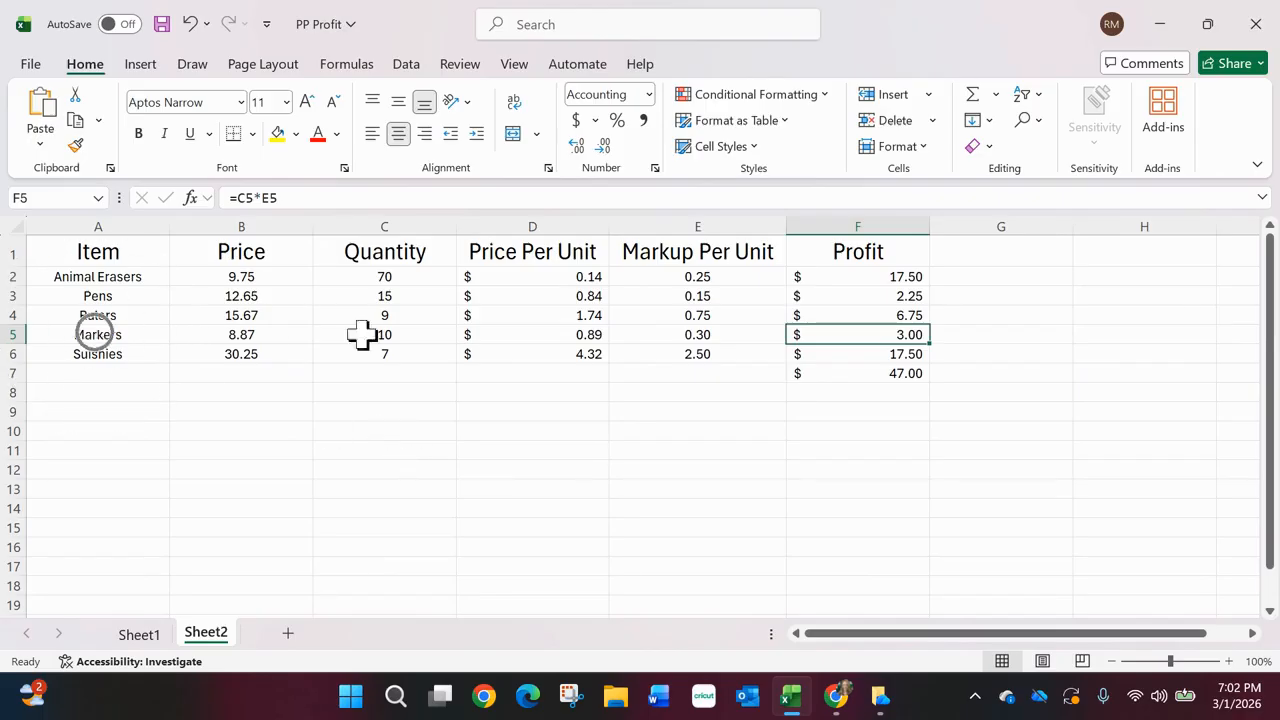
# - Set the Markers quantity in C5 to 7 and commit the entry
pyautogui.doubleClick(431, 340)
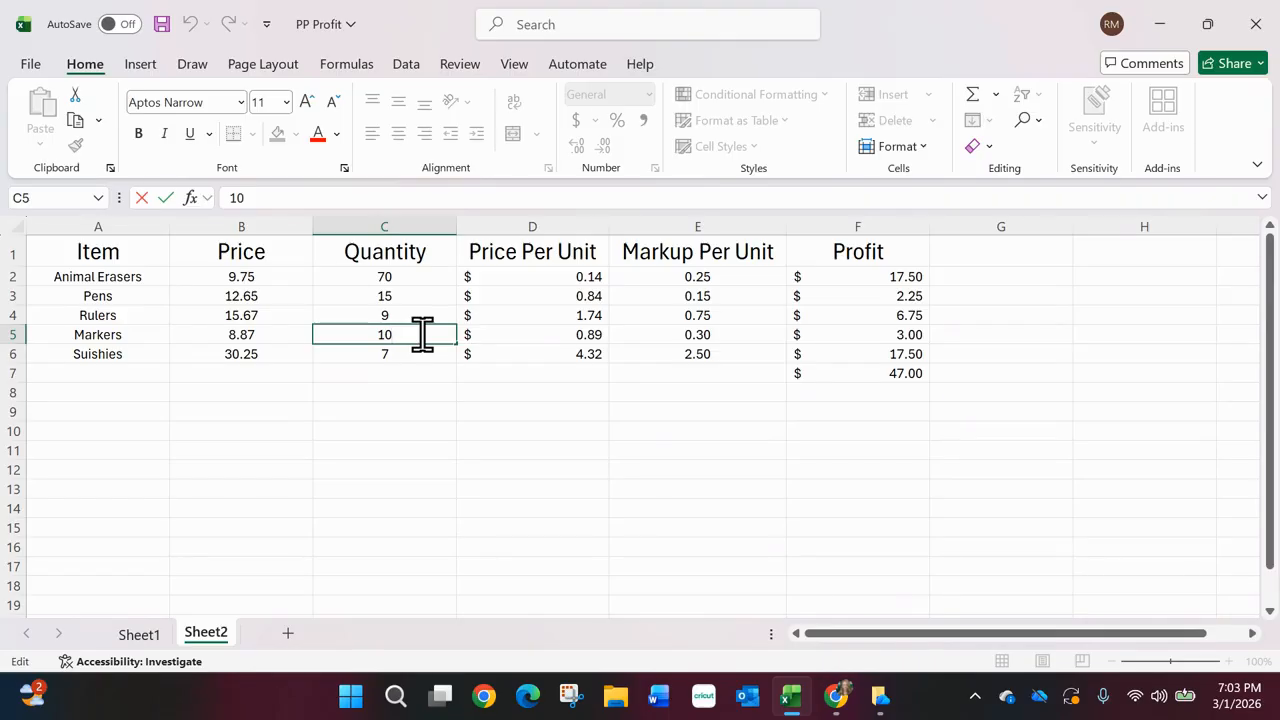
pyautogui.press('BackSpace')
pyautogui.press('BackSpace')
pyautogui.write('7')
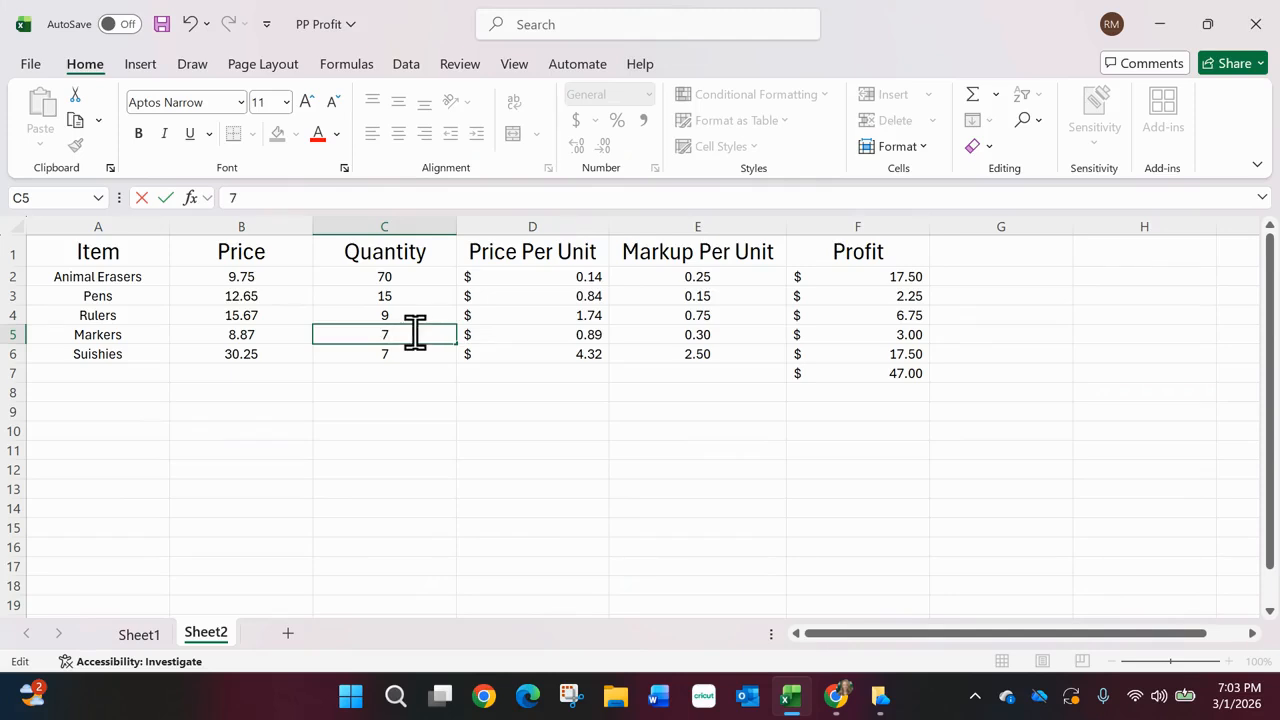
pyautogui.click(415, 334)
pyautogui.click(415, 334)
pyautogui.click(413, 334)
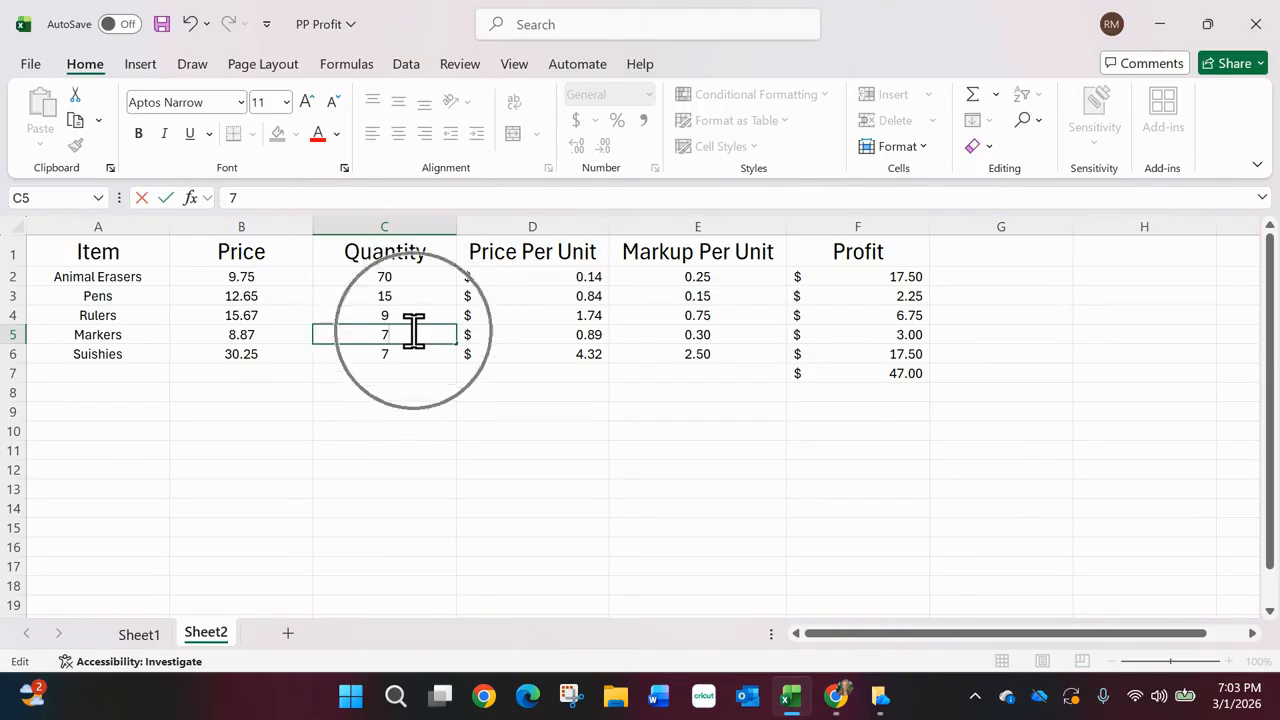
pyautogui.click(413, 334)
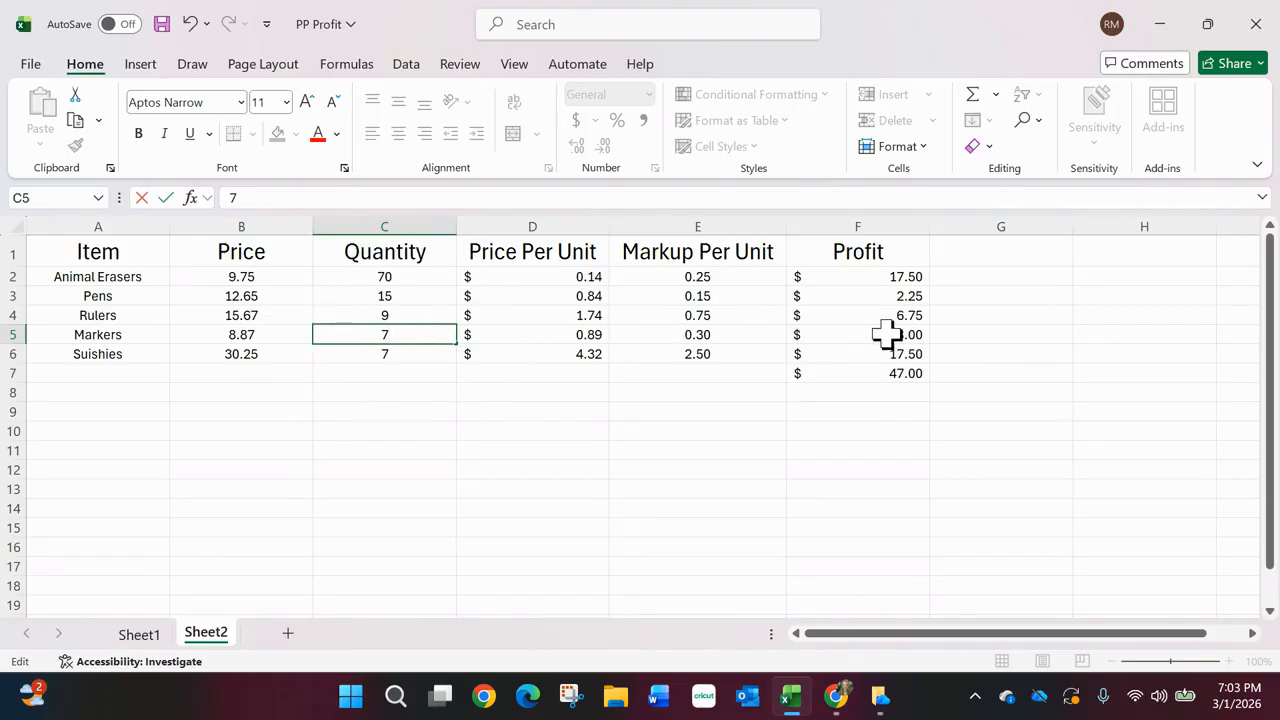
pyautogui.press('ctrl')
pyautogui.press('ctrl')
pyautogui.press('ctrl')
pyautogui.press('ctrl')
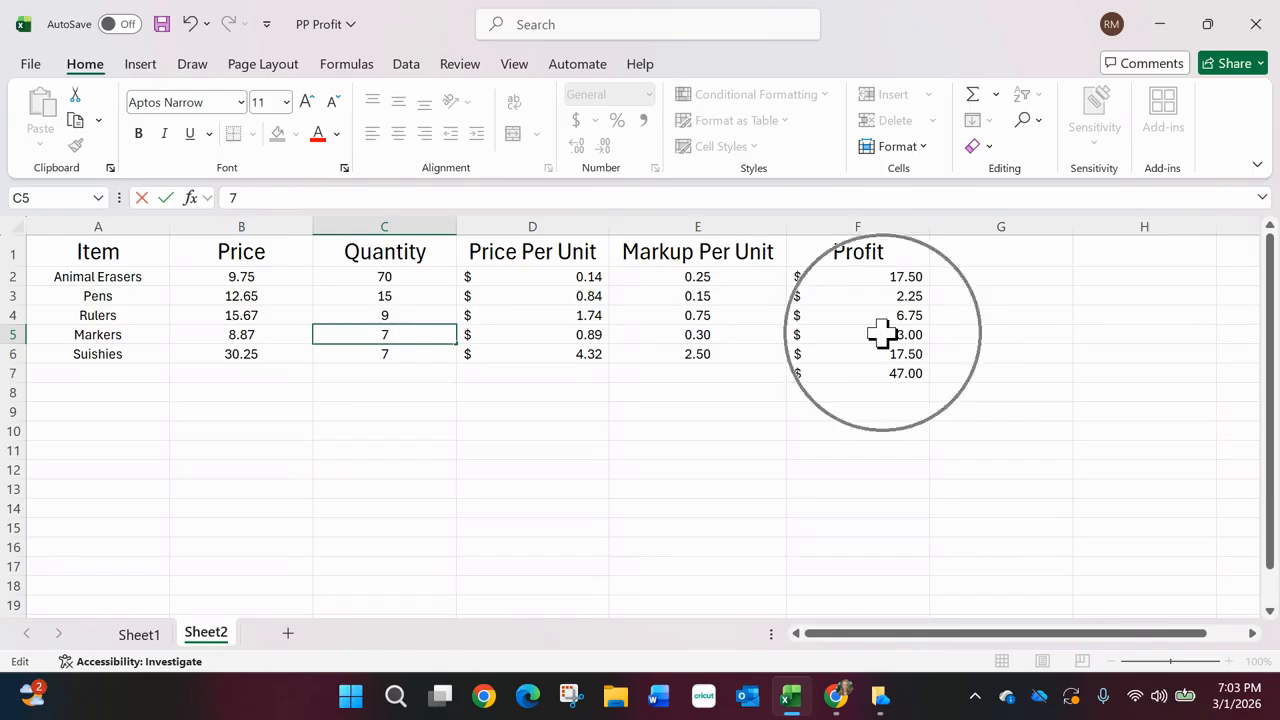
pyautogui.press('ctrl')
pyautogui.press('ctrl')
pyautogui.press('ctrl')
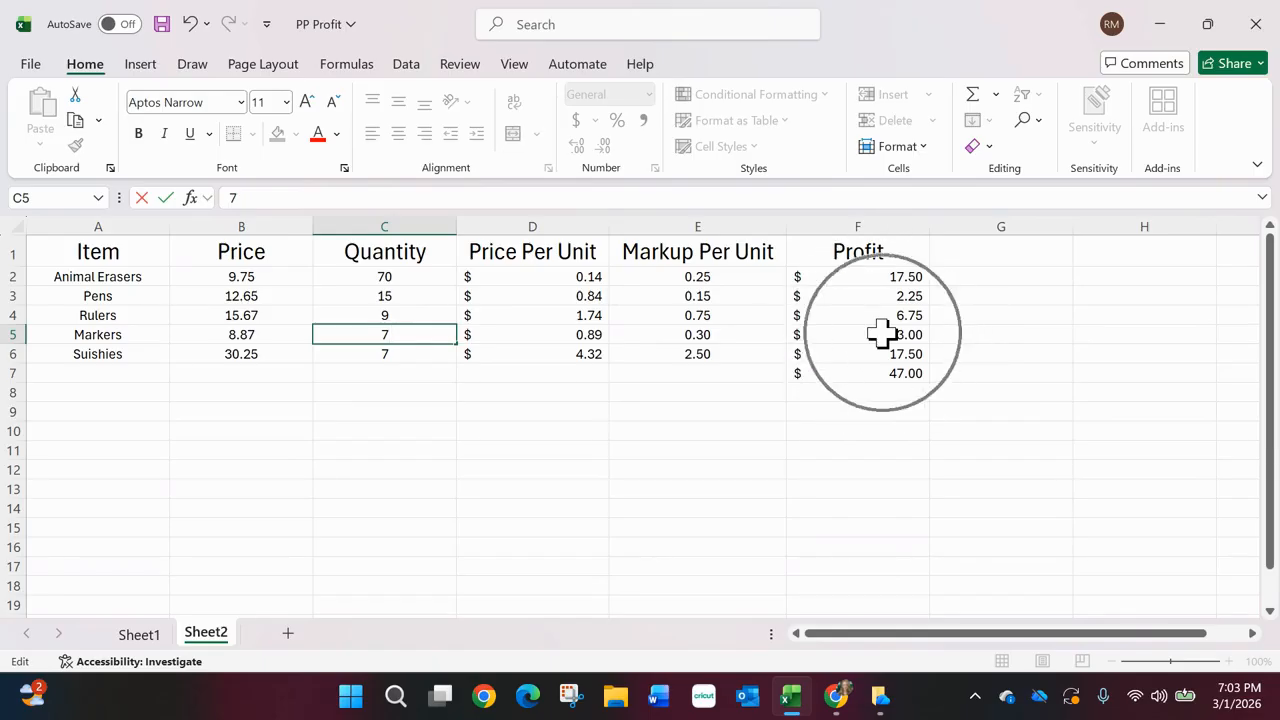
pyautogui.press('ctrl')
pyautogui.press('ctrl')
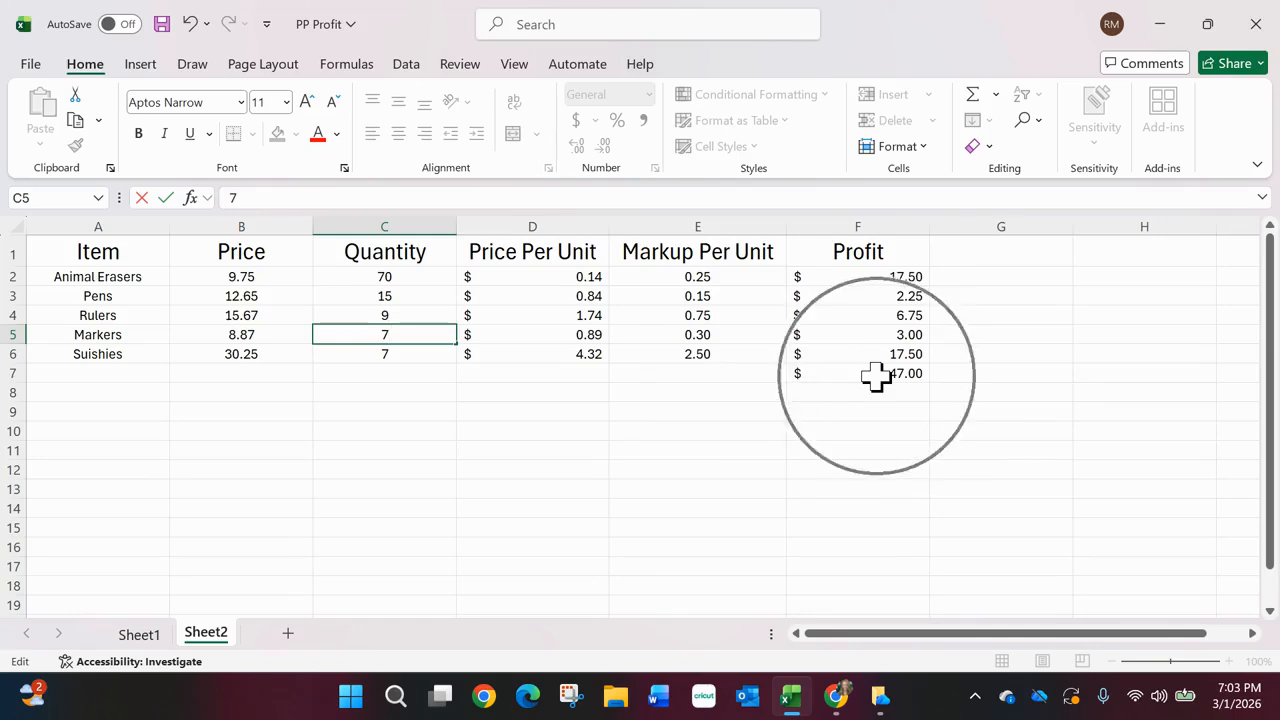
pyautogui.press('ctrl')
pyautogui.press('ctrl')
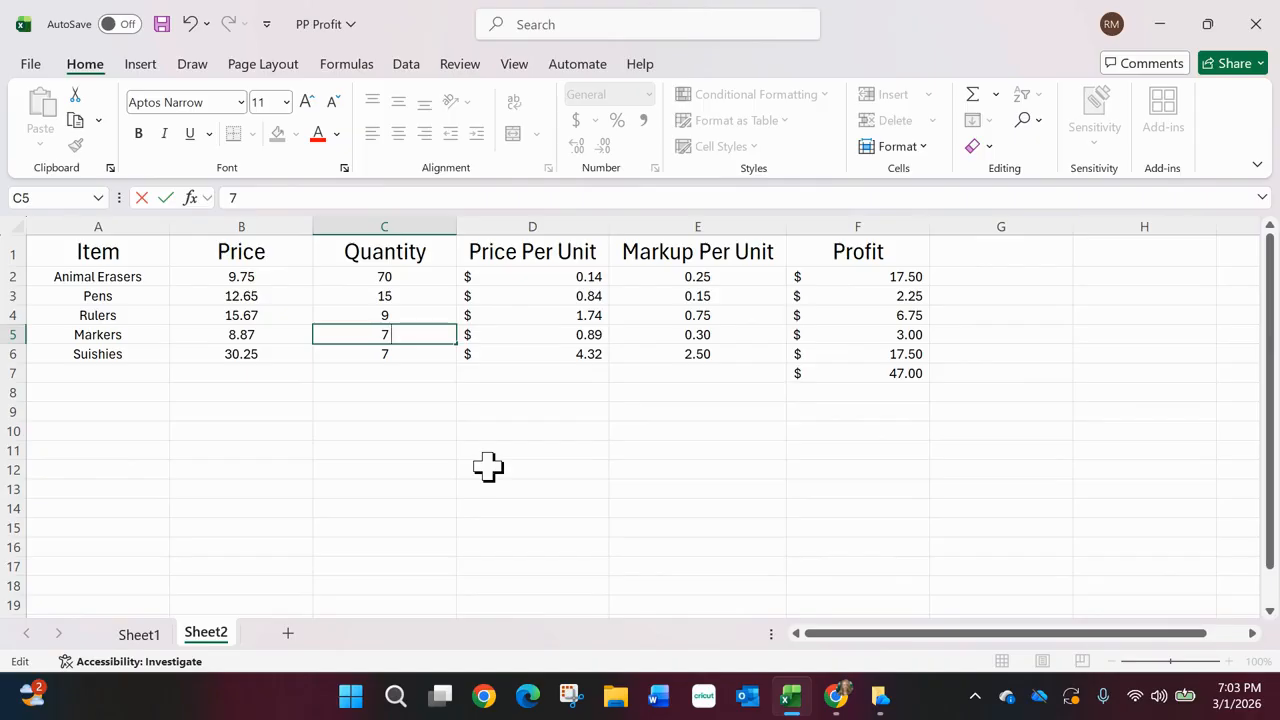
pyautogui.click(549, 472)
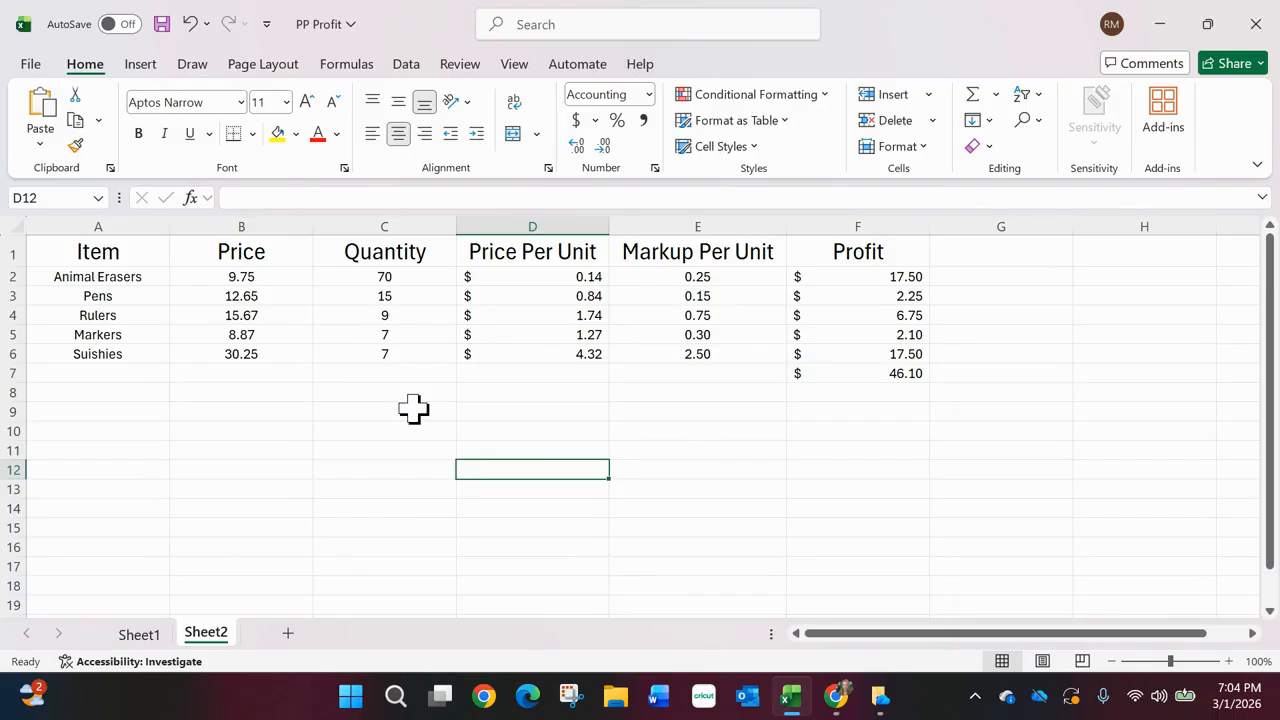
# - Examine the Animal Erasers quantity in C2 and the matching profit in F2
pyautogui.click(403, 281)
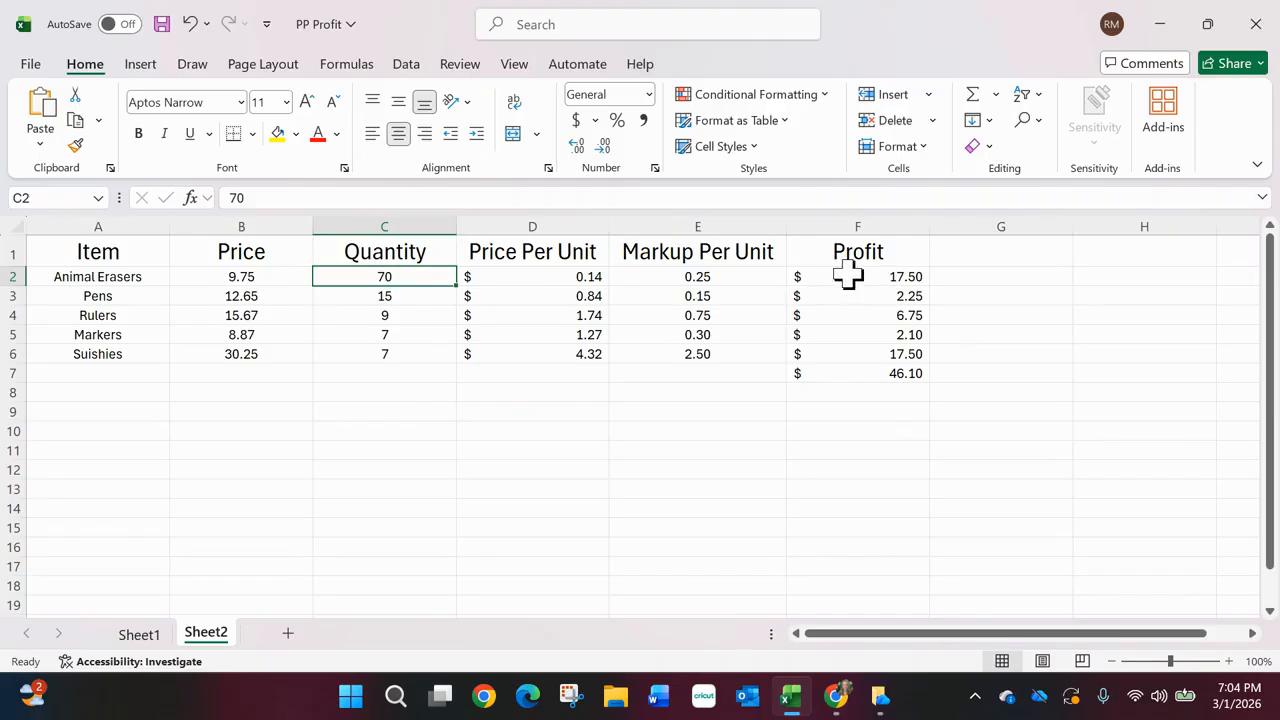
pyautogui.press('ctrl')
pyautogui.press('ctrl')
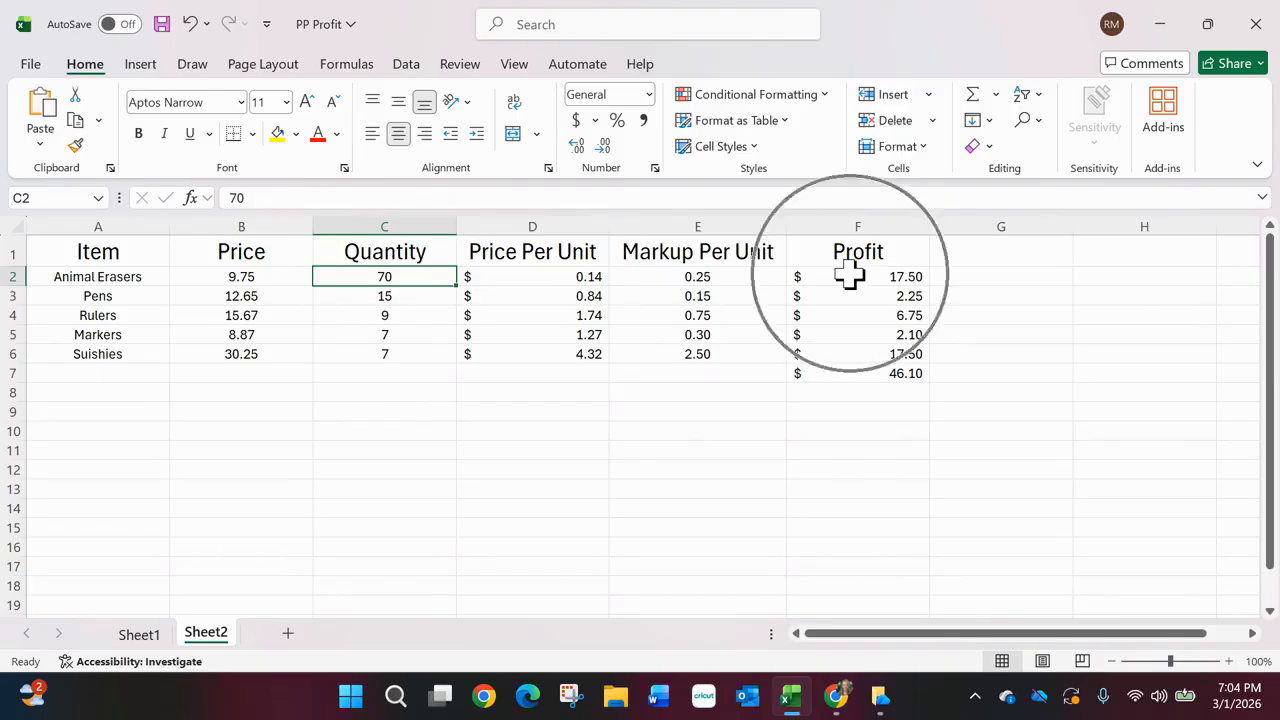
pyautogui.press('ctrl')
pyautogui.press('ctrl')
pyautogui.press('ctrl')
pyautogui.press('ctrl')
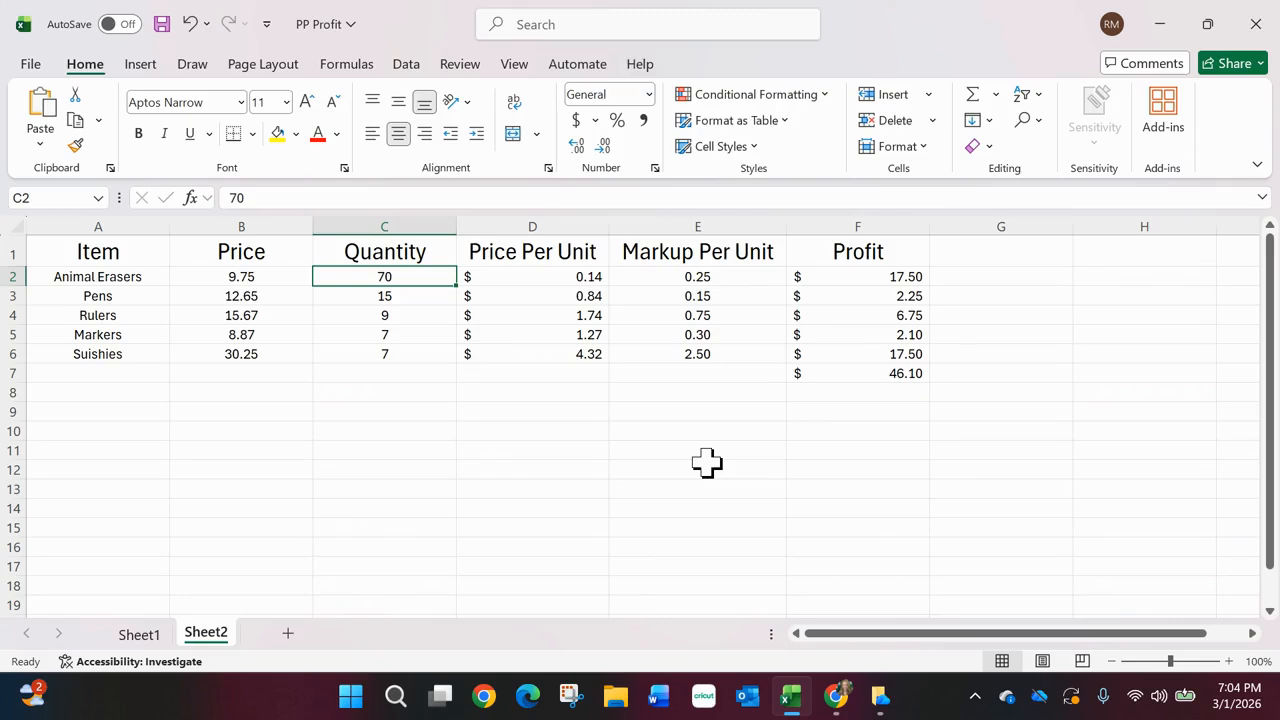
# - Save the PP Profit workbook
pyautogui.hotkey('ctrl', 's')
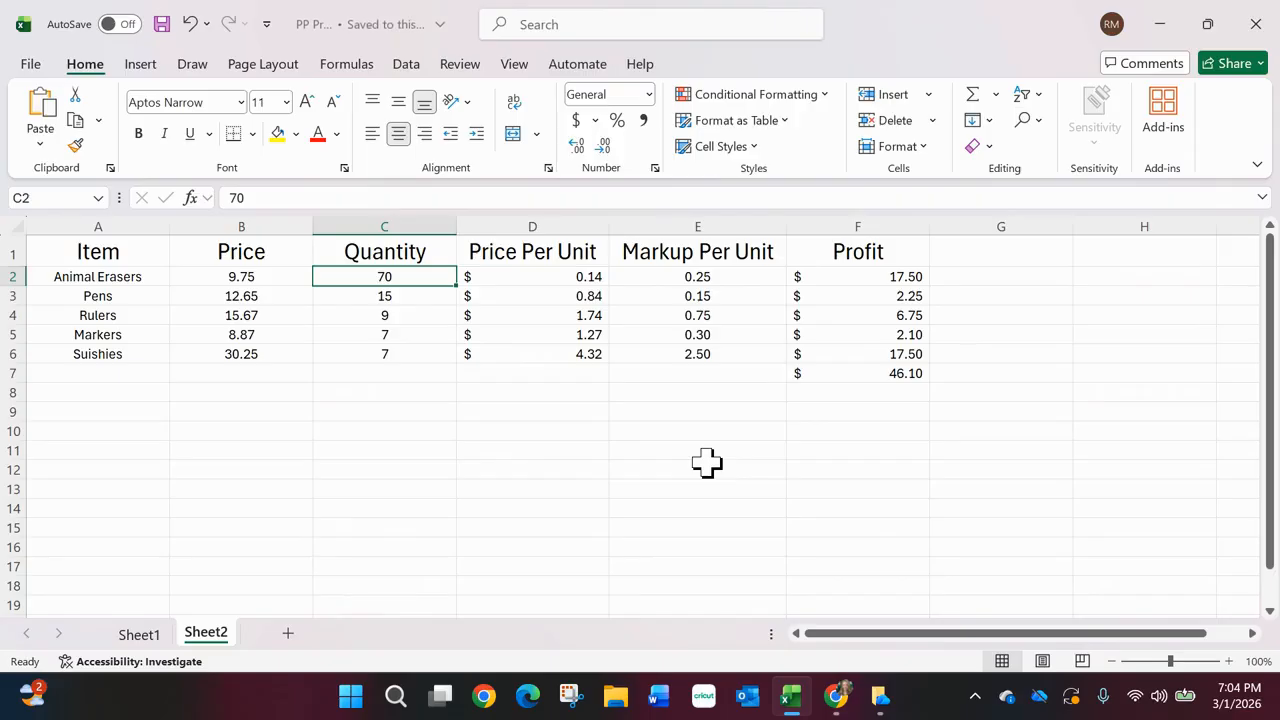
pyautogui.click(162, 28)
pyautogui.press('ctrl')
pyautogui.press('ctrl')
pyautogui.press('ctrl')
pyautogui.press('ctrl')
pyautogui.press('ctrl')
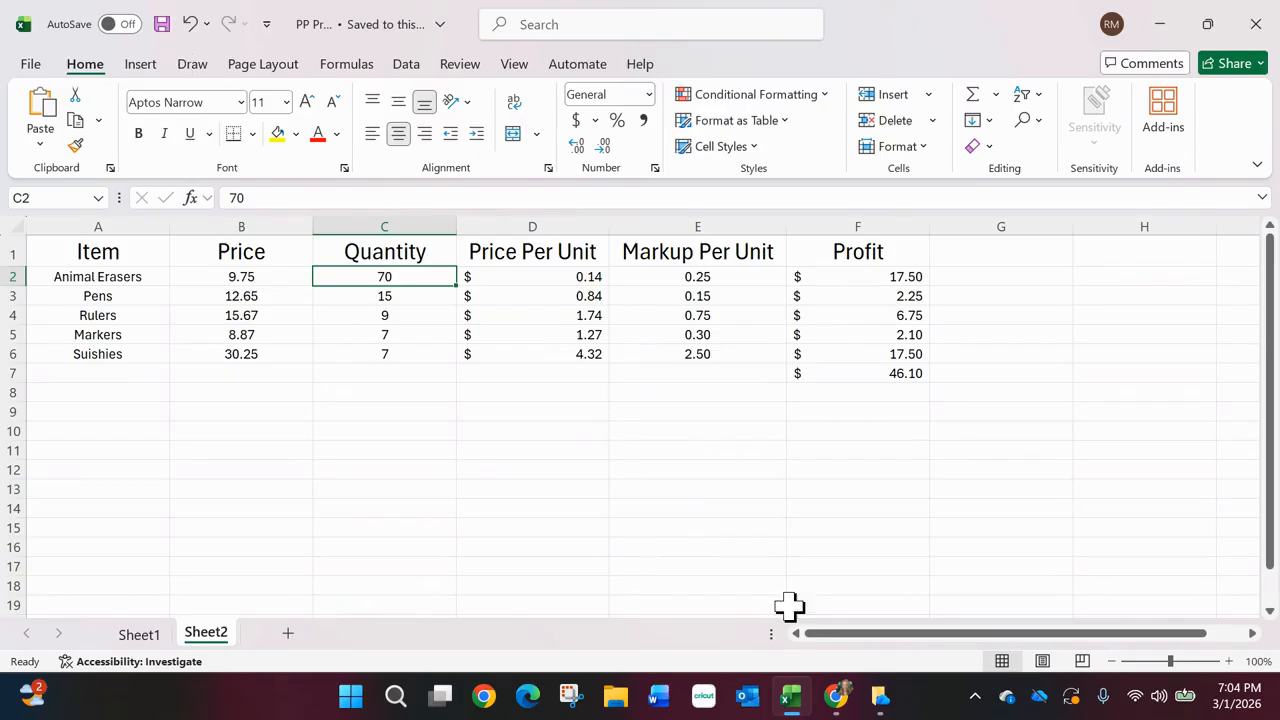
pyautogui.moveTo(843, 712)
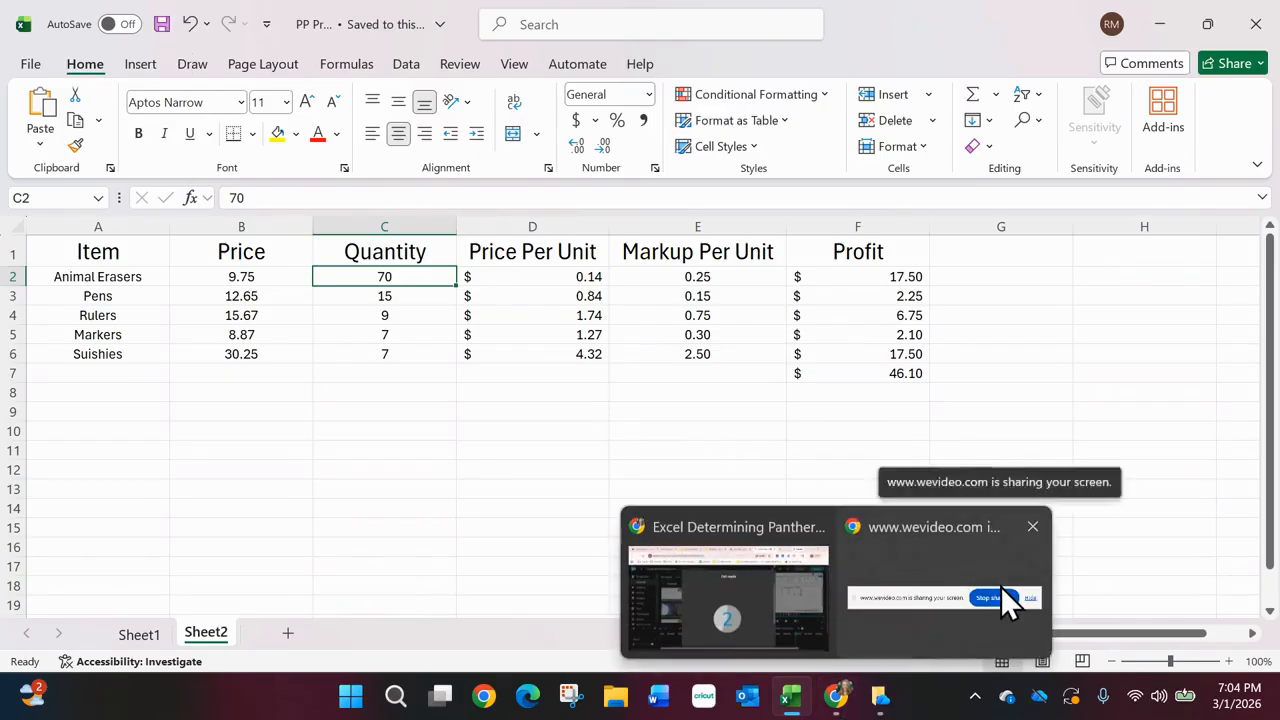